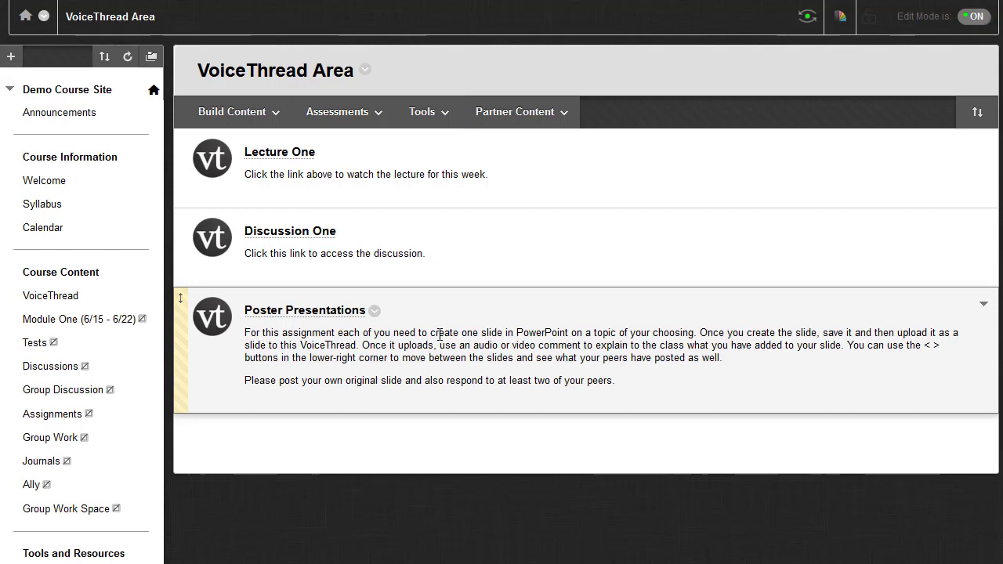
# Create a UMD VoiceThread item named "Presentations" with the description "Use this link to upload your slideshows and add narration."
pyautogui.click(235, 114)
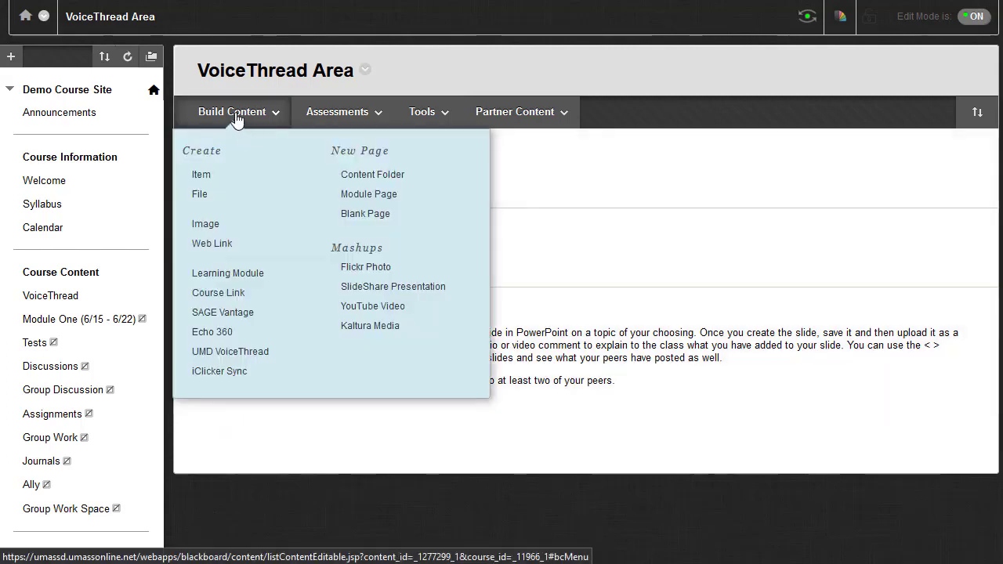
pyautogui.click(237, 360)
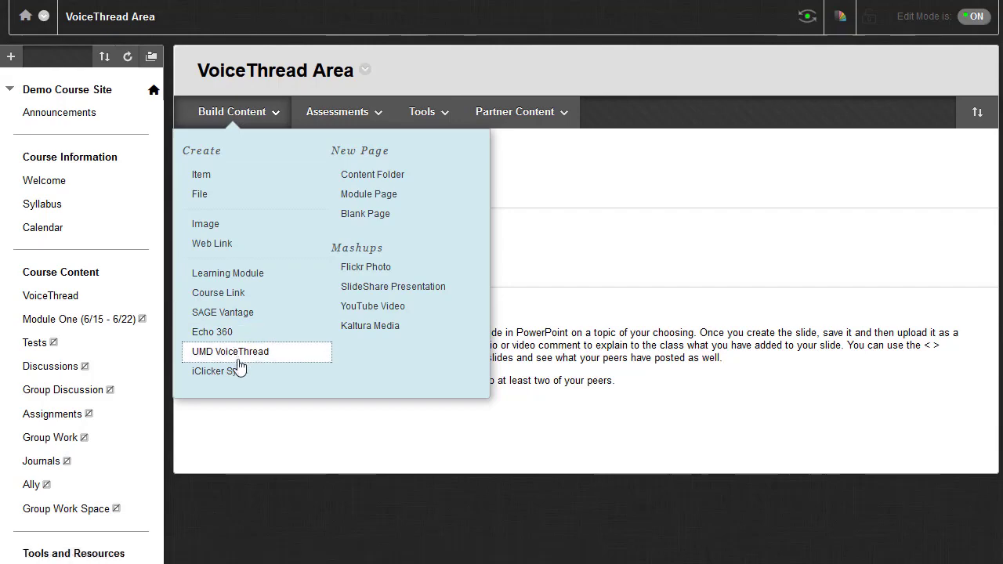
pyautogui.scroll(-2, 438, 275)
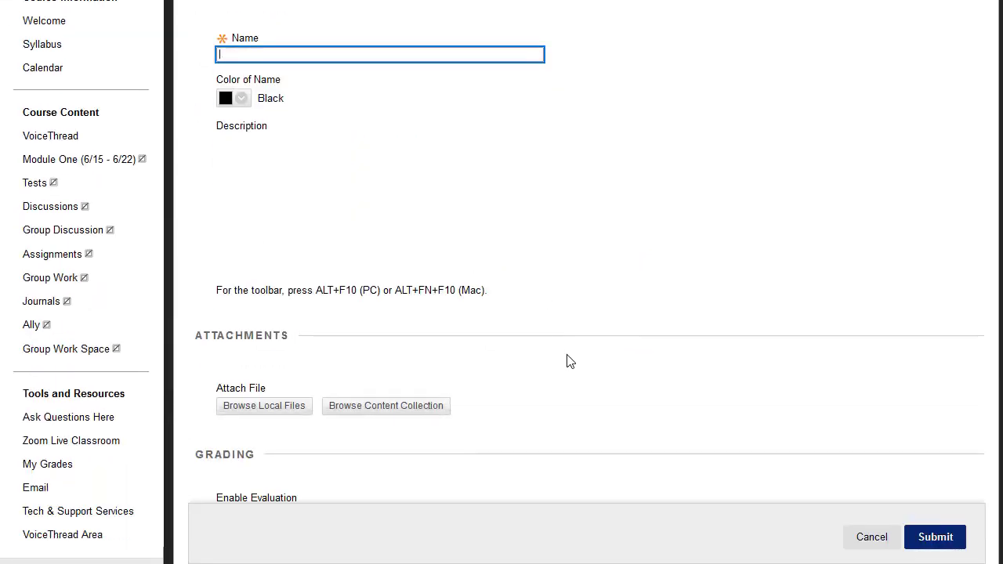
pyautogui.write('P')
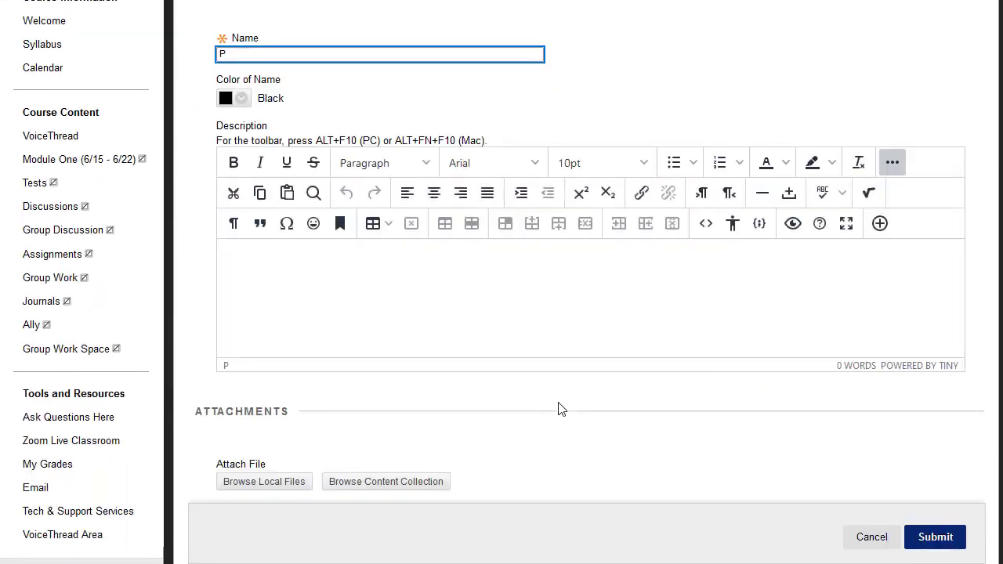
pyautogui.write('resentations')
pyautogui.press('Tab')
pyautogui.press('Tab')
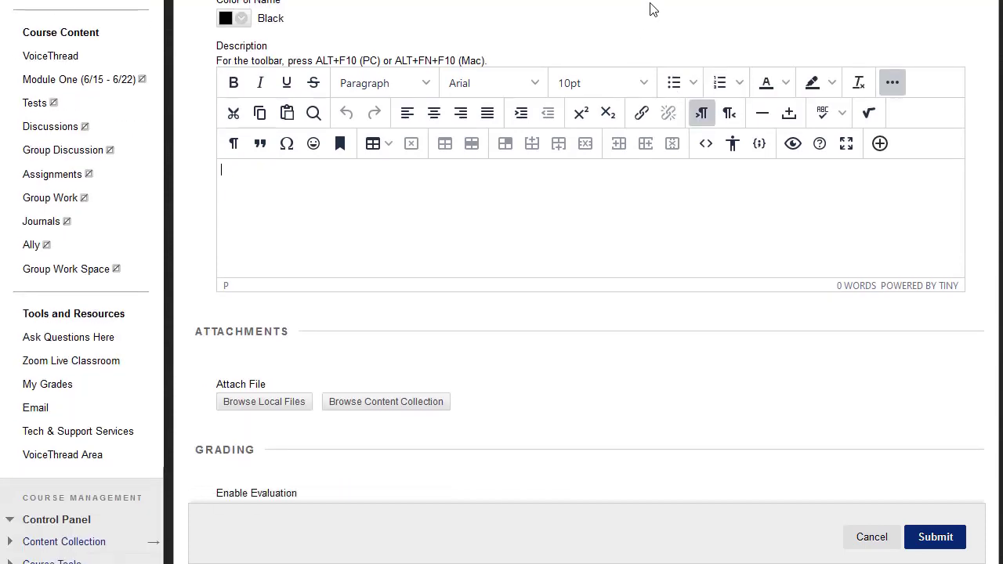
pyautogui.write('Use this link to upload your slideshows and add narration.')
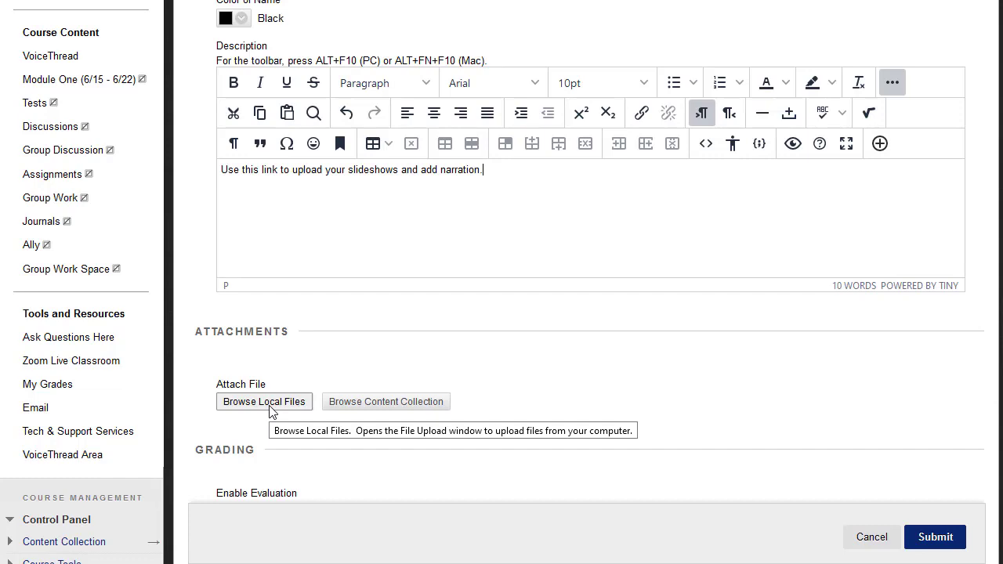
# Enable evaluation for the Presentations item with 100 points possible and submit it
pyautogui.scroll(-3, 442, 297)
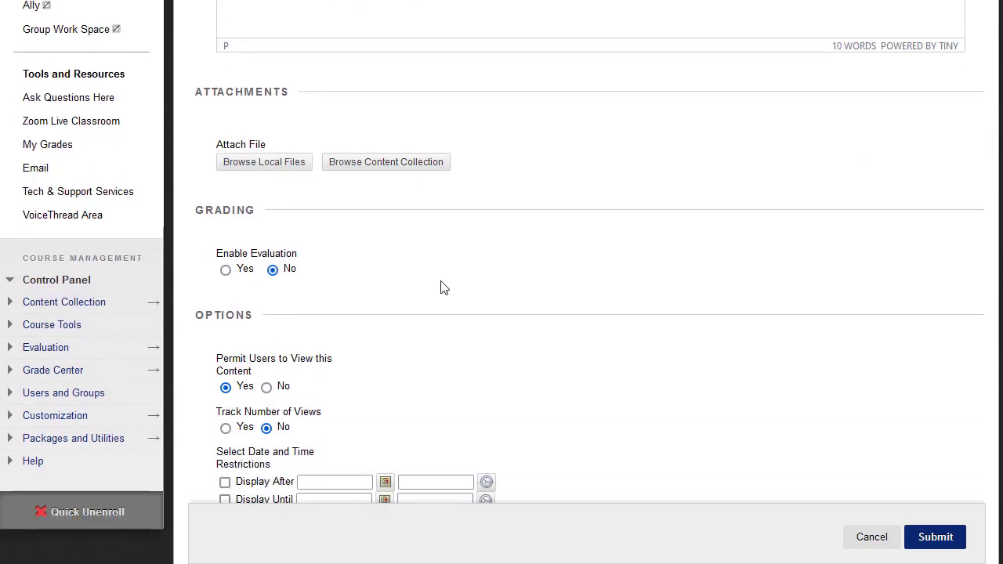
pyautogui.scroll(-1, 441, 289)
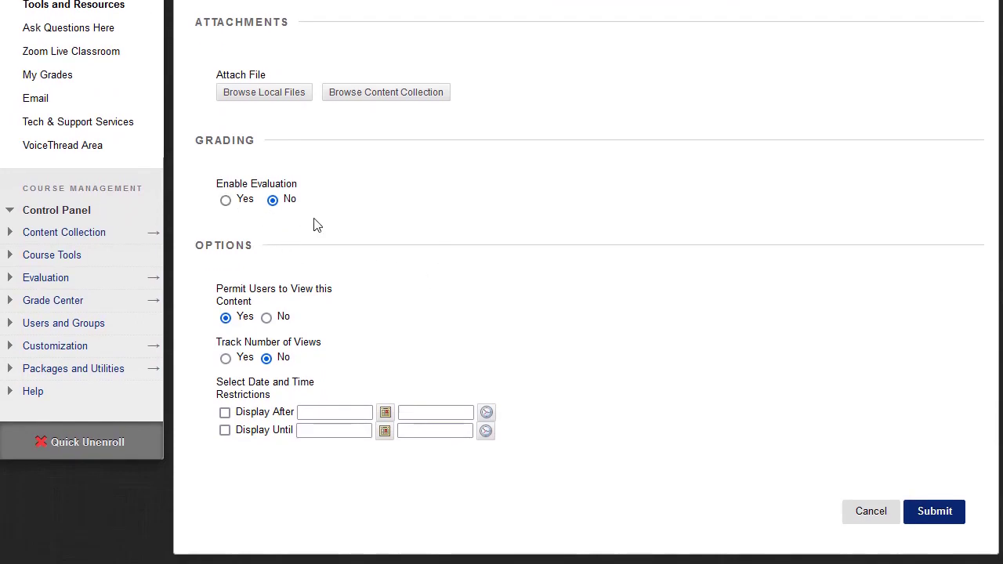
pyautogui.click(226, 201)
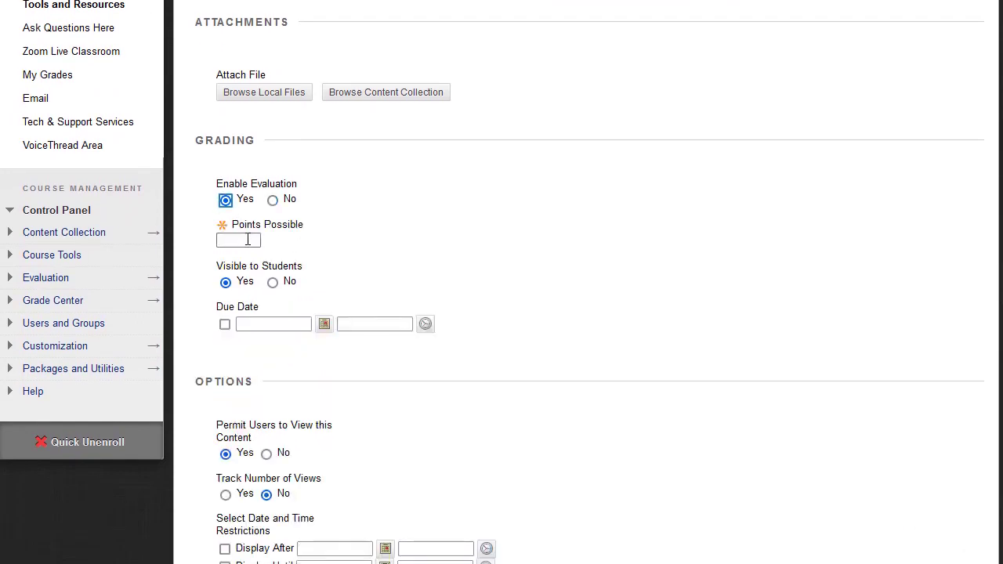
pyautogui.click(255, 240)
pyautogui.write('100')
pyautogui.scroll(-2, 700, 269)
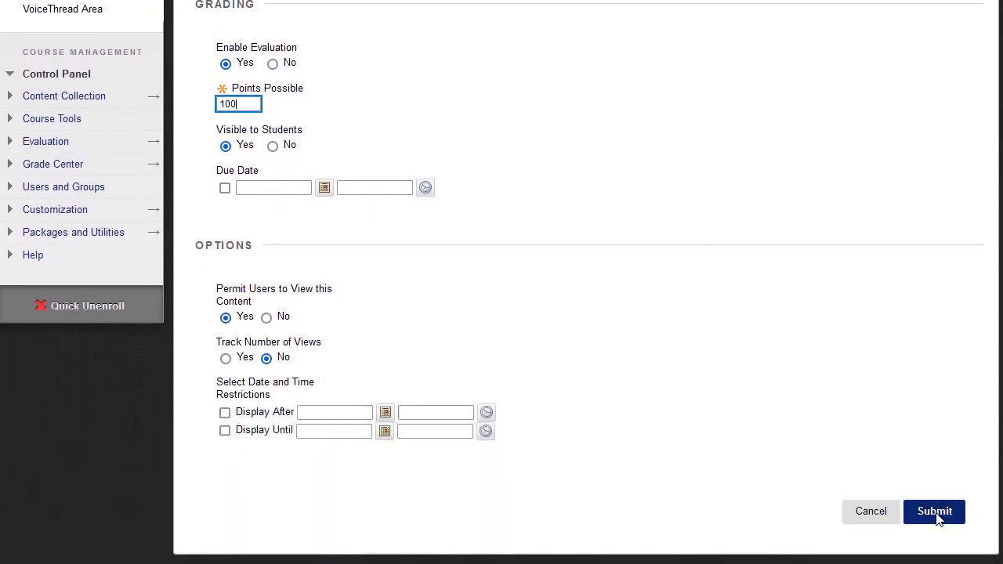
pyautogui.click(935, 511)
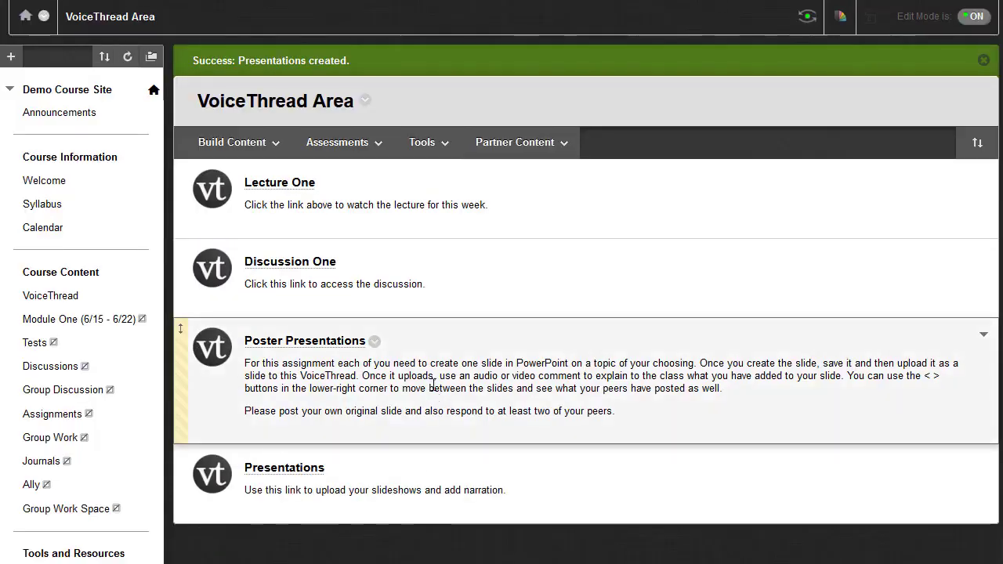
# Open the new Presentations item and start a Create assignment in the Assignment Builder
pyautogui.scroll(-1, 434, 384)
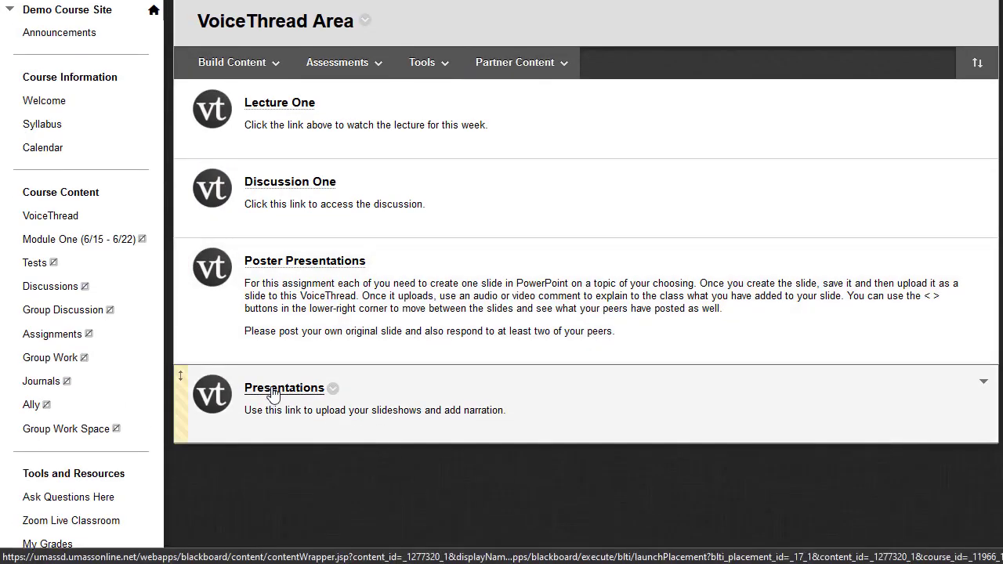
pyautogui.click(272, 394)
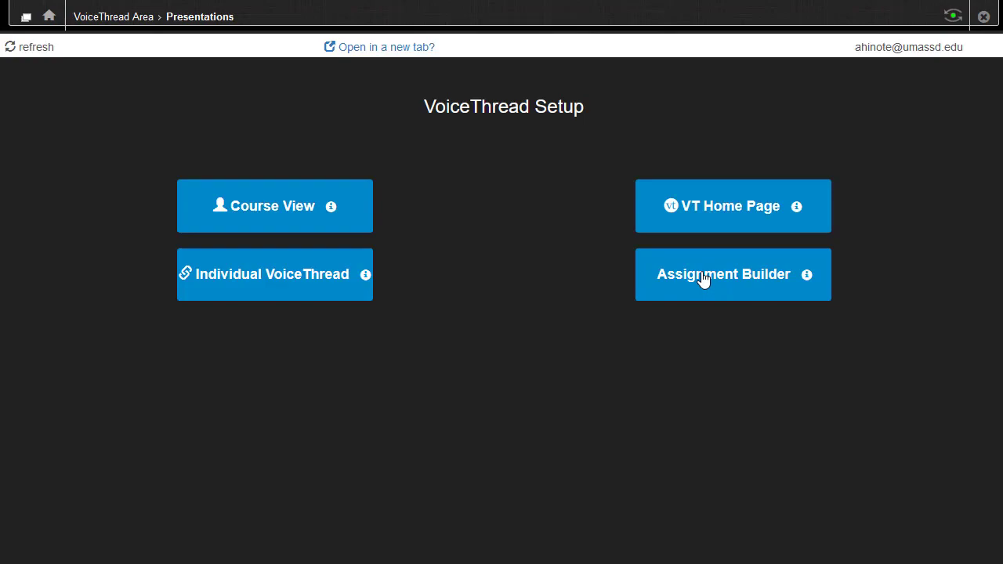
pyautogui.click(704, 279)
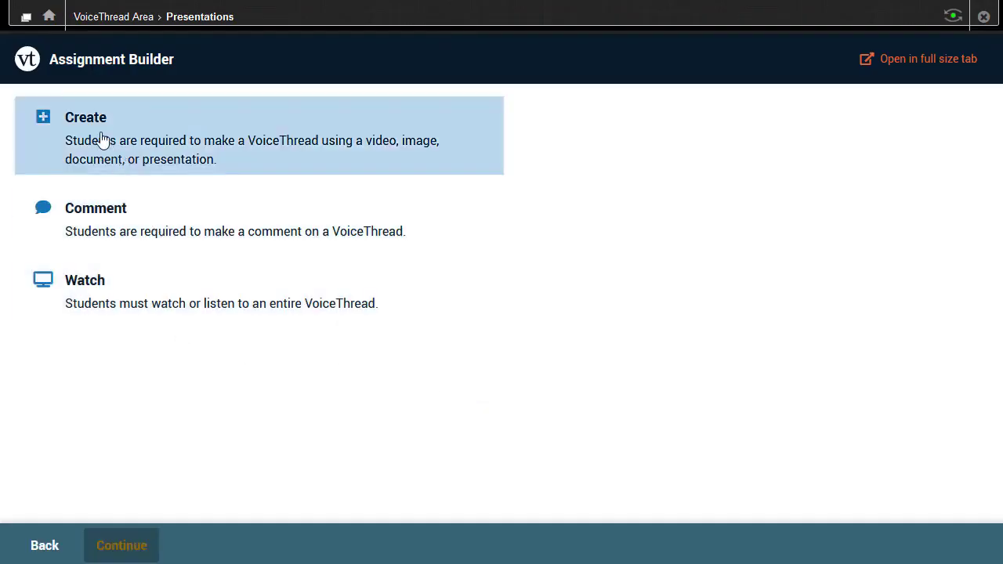
pyautogui.click(102, 140)
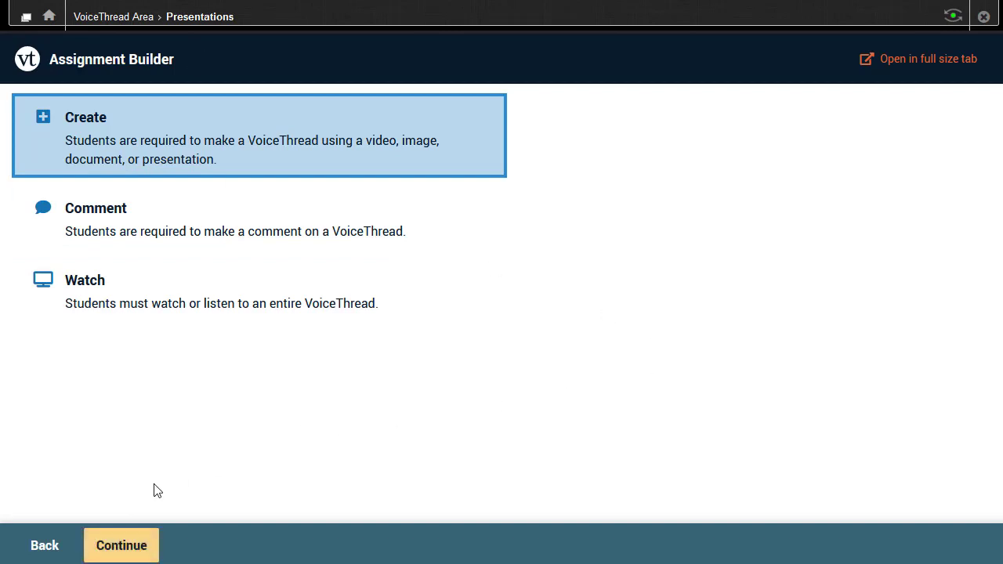
pyautogui.click(119, 546)
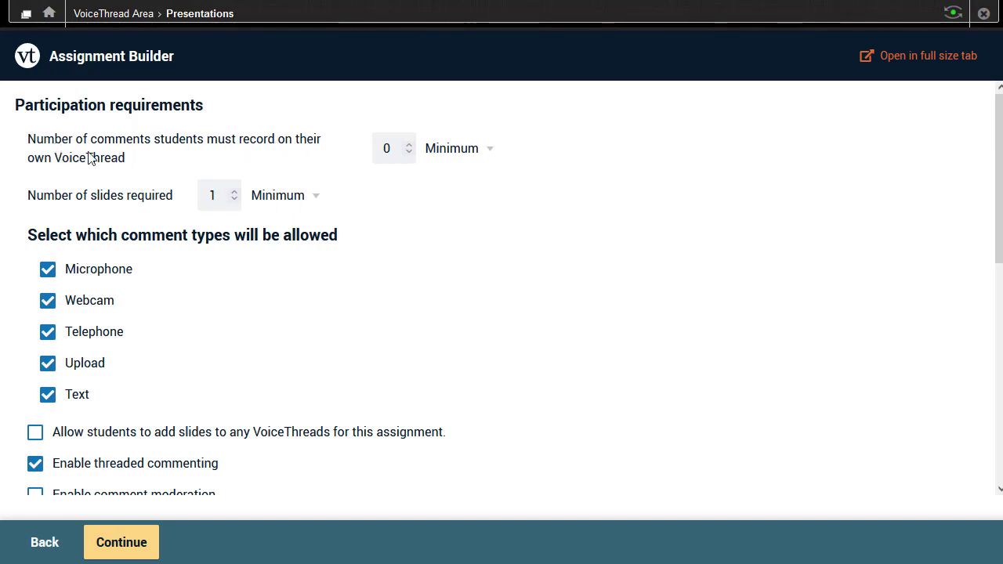
# Require a minimum of 1 comment on students' own VoiceThread and a minimum of 5 slides
pyautogui.click(407, 145)
pyautogui.click(282, 197)
pyautogui.click(347, 224)
# Keep text comments allowed, let students see each other's submissions for this assignment, and continue to the assignment details
pyautogui.scroll(-3, 381, 231)
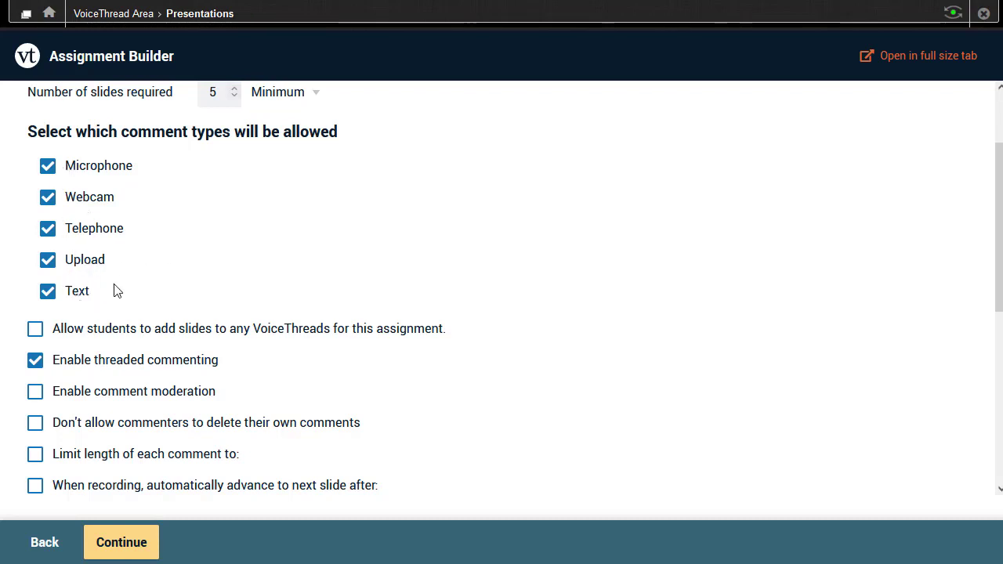
pyautogui.click(48, 292)
pyautogui.click(48, 292)
pyautogui.scroll(-3, 278, 217)
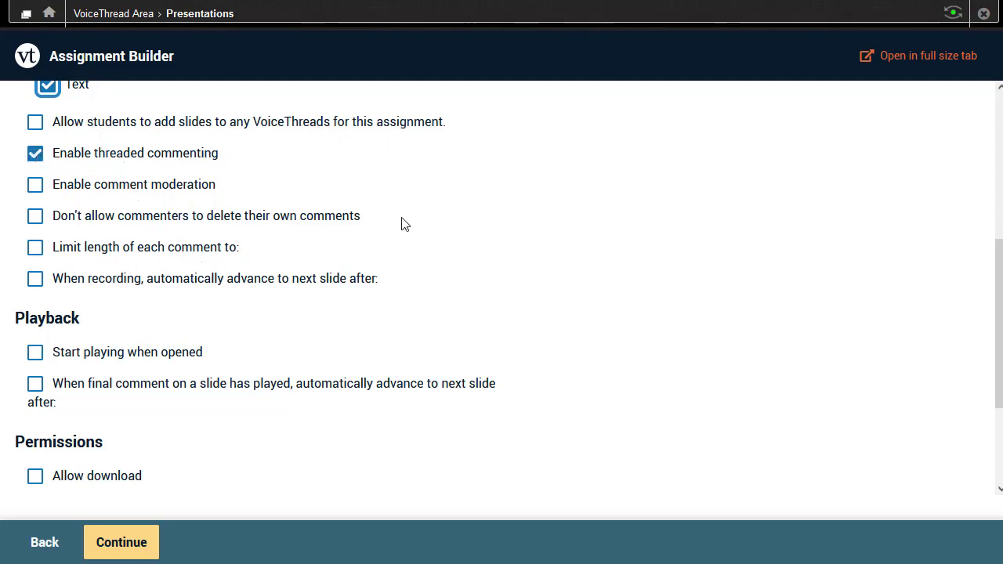
pyautogui.scroll(-2, 392, 258)
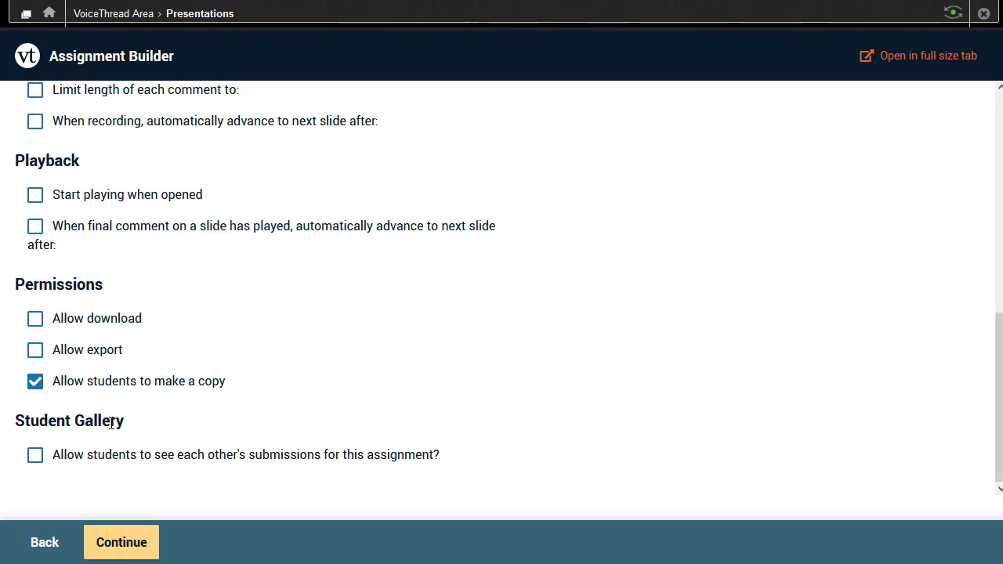
pyautogui.click(36, 455)
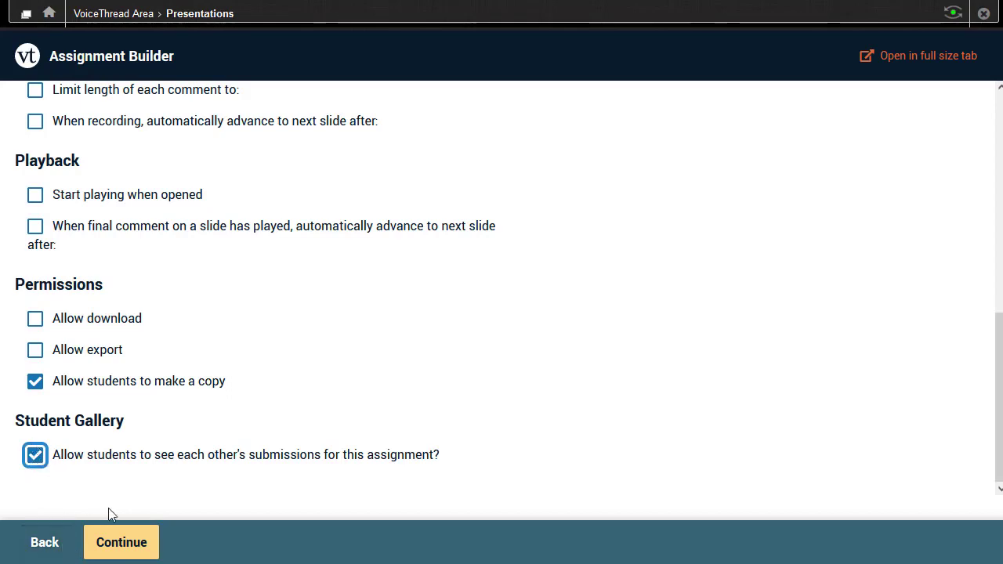
pyautogui.click(122, 545)
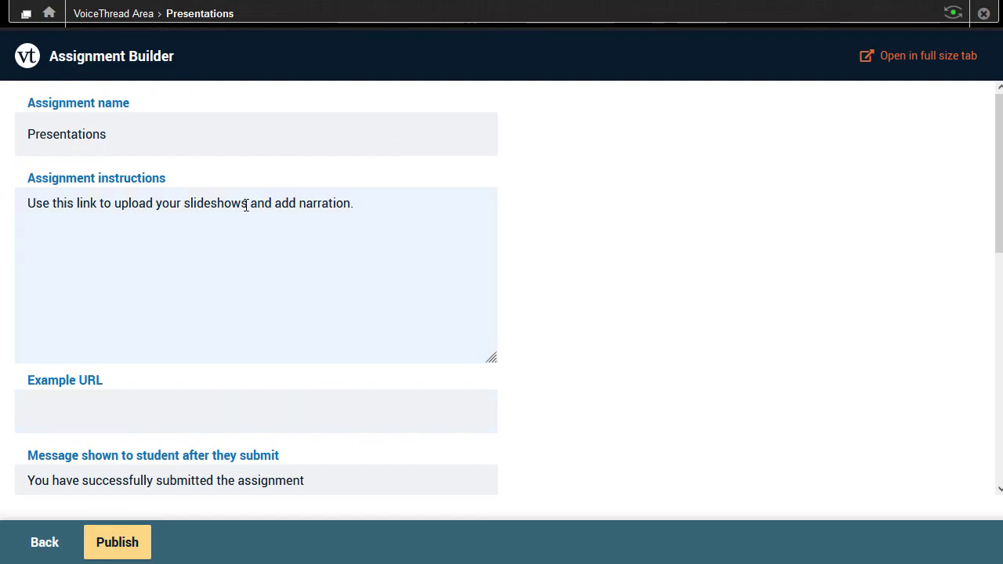
# Review the assignment details and publish the assignment with the default Percentage assessment and no dates
pyautogui.scroll(-1, 561, 282)
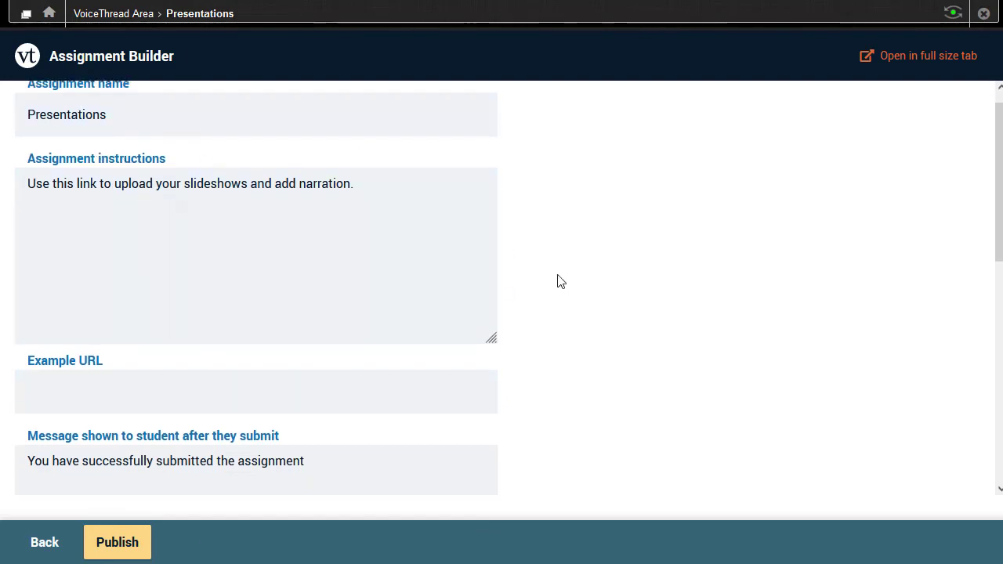
pyautogui.scroll(-6, 561, 282)
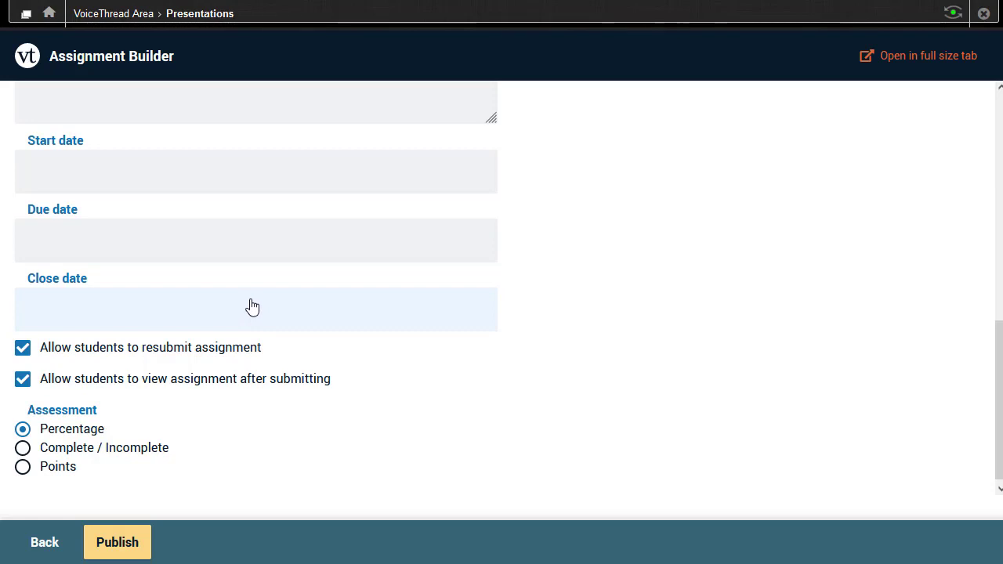
pyautogui.scroll(-1, 249, 309)
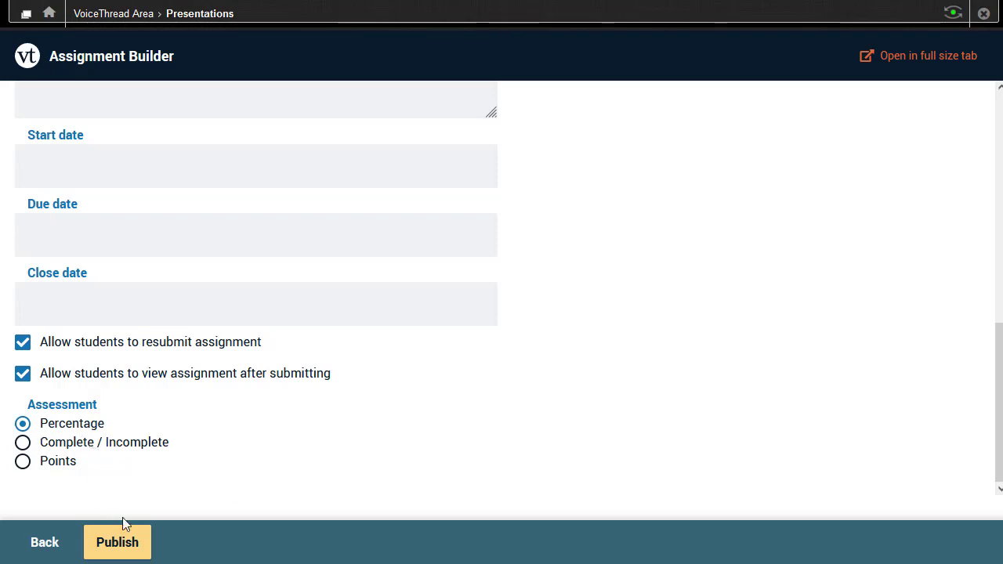
pyautogui.click(134, 542)
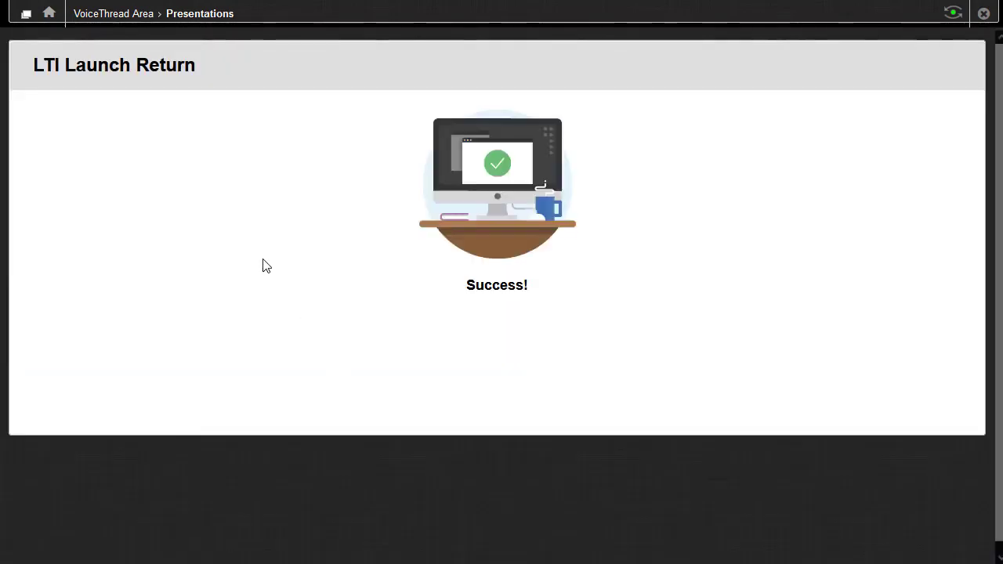
# Return to the VoiceThread Area, open the Presentations grading page, and view the ungraded student's submission status
pyautogui.click(126, 24)
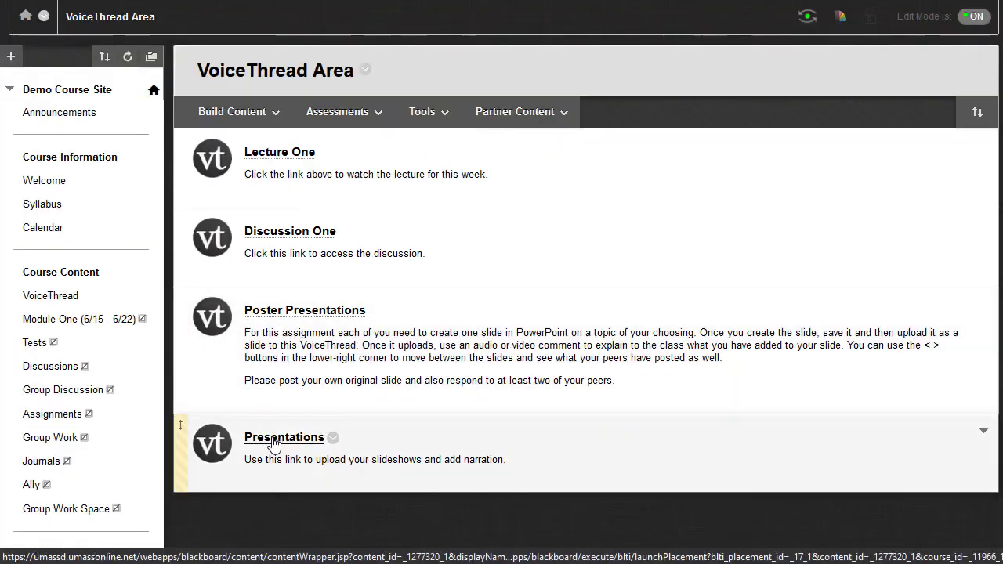
pyautogui.click(279, 444)
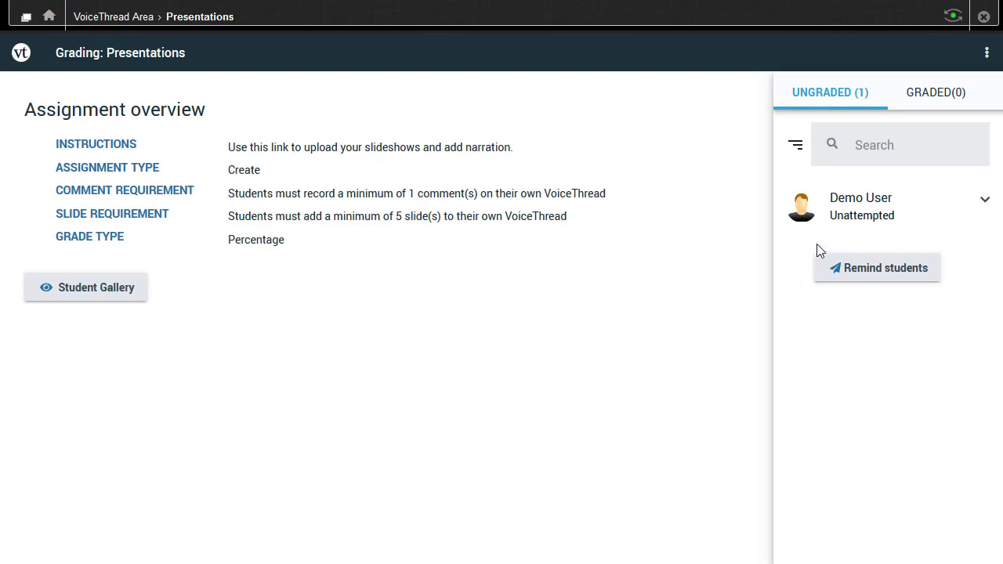
pyautogui.click(852, 203)
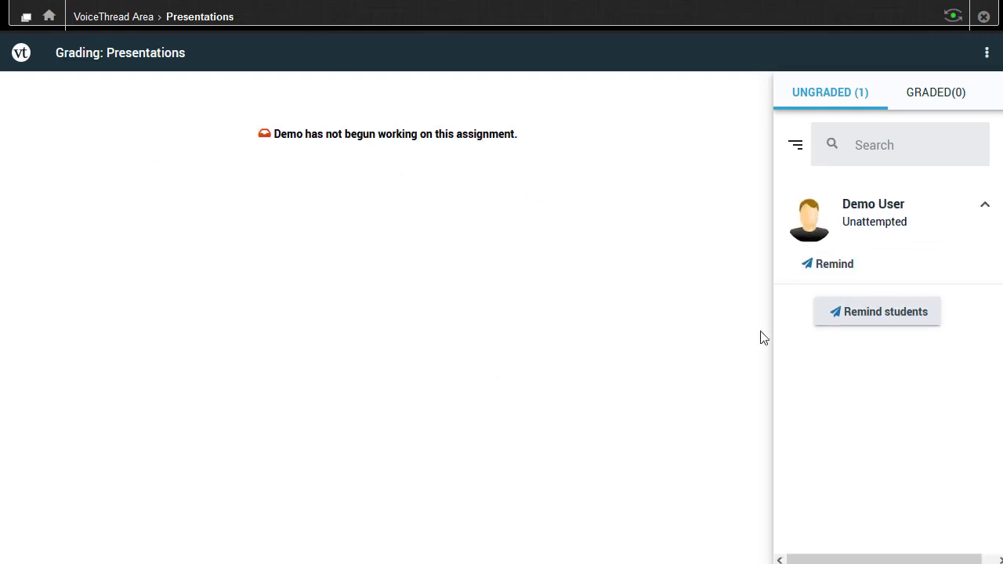
pyautogui.click(862, 265)
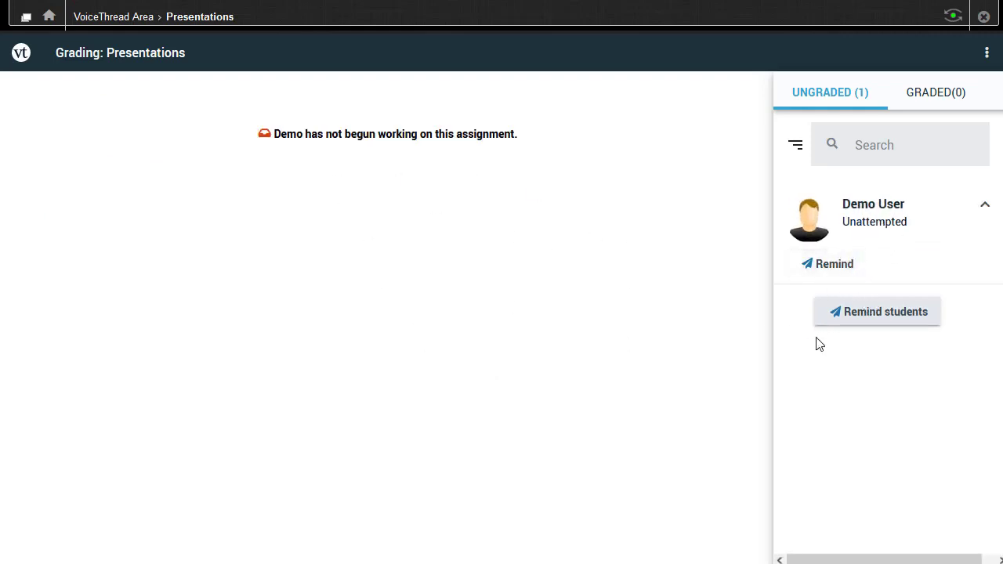